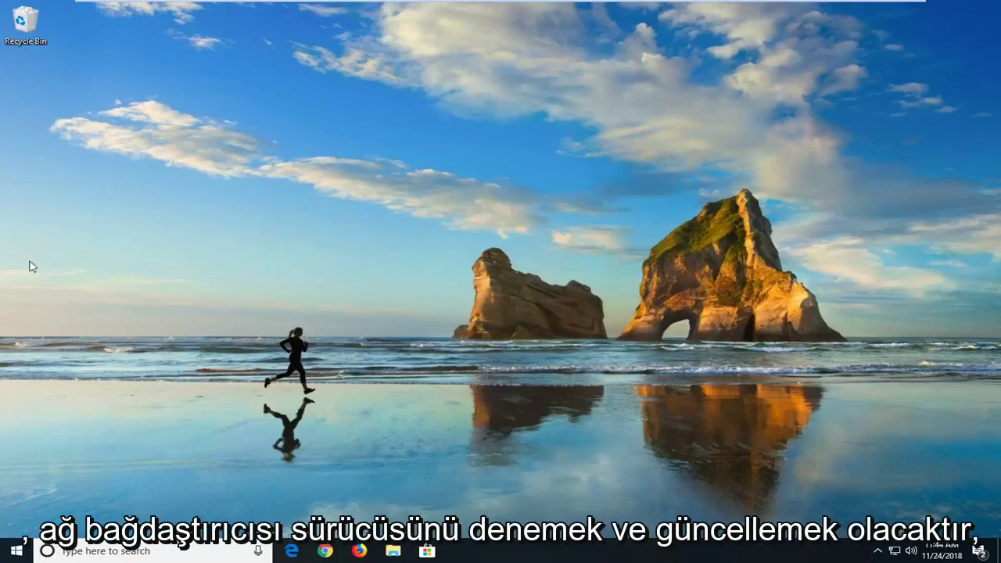
Find and open Device Manager, then reposition and enlarge its window
click(15, 551)
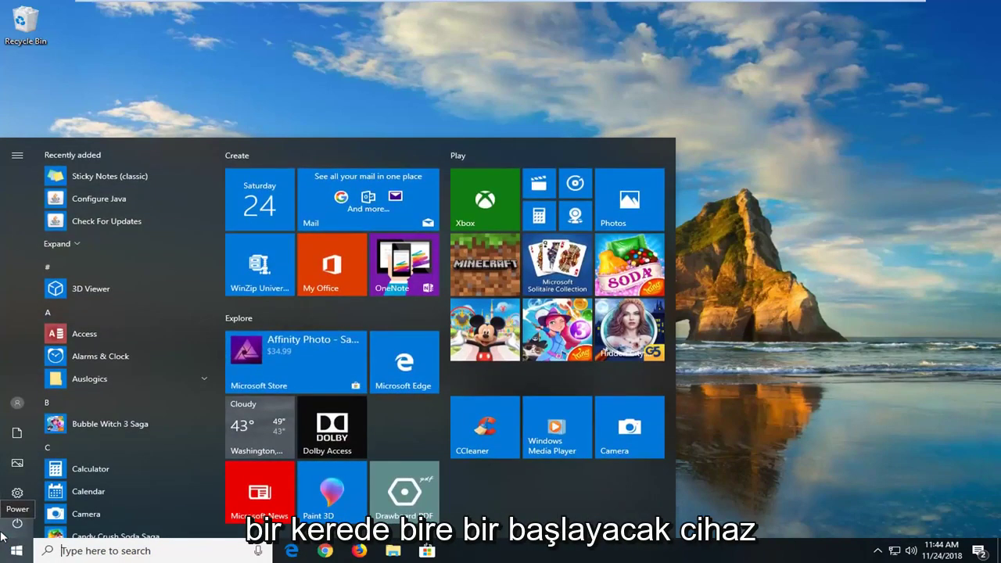
text(device manage)
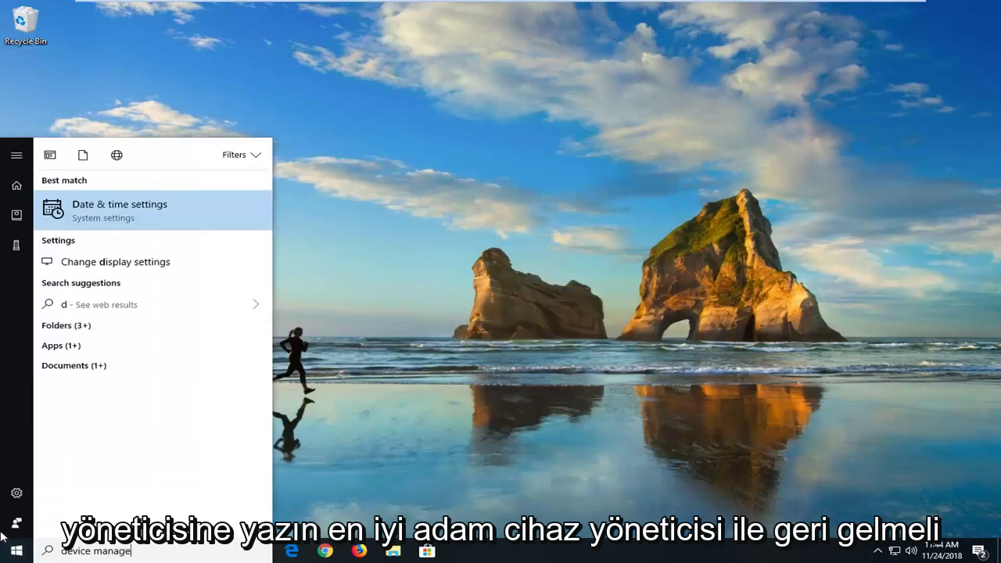
text(r)
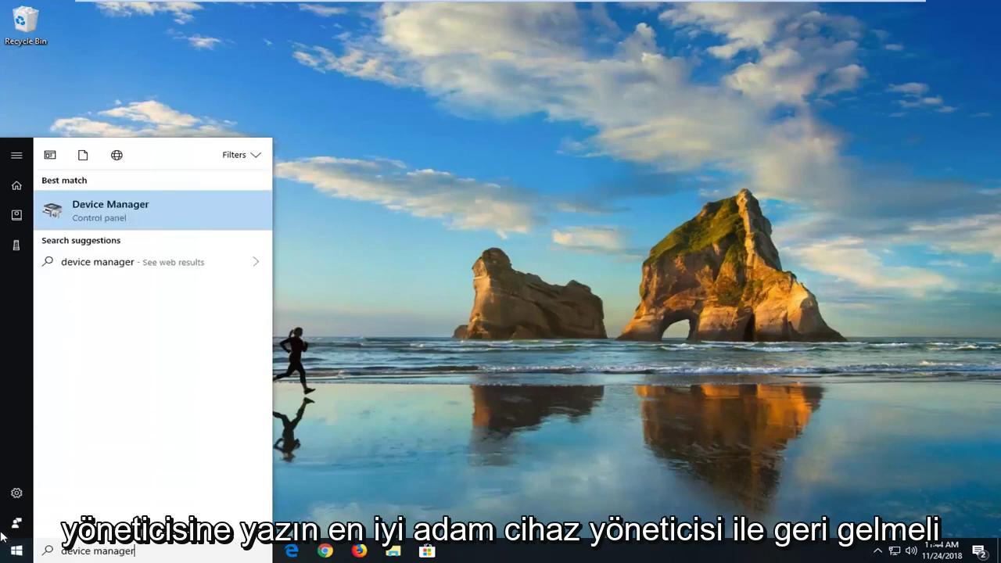
click(121, 217)
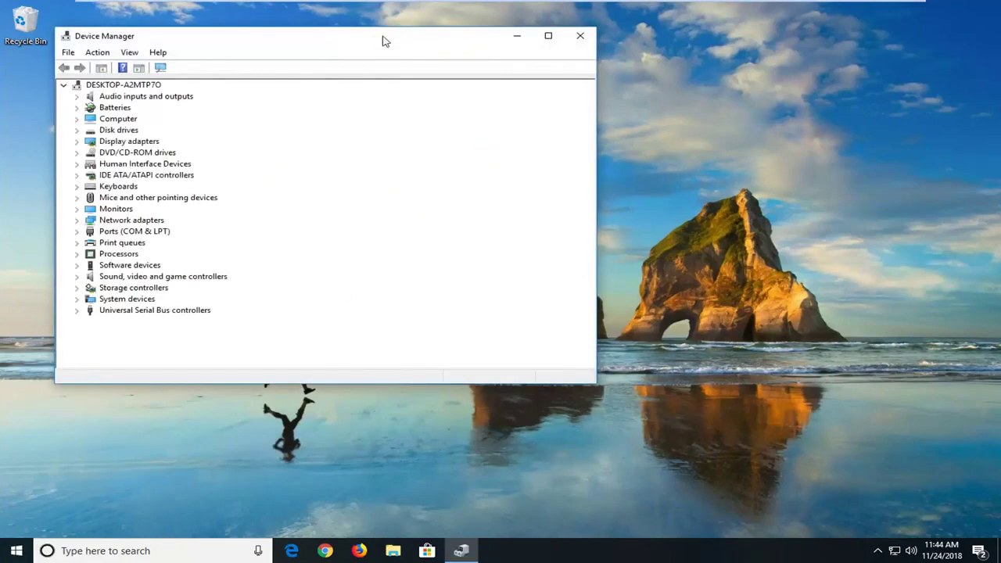
drag(383, 40, 444, 43)
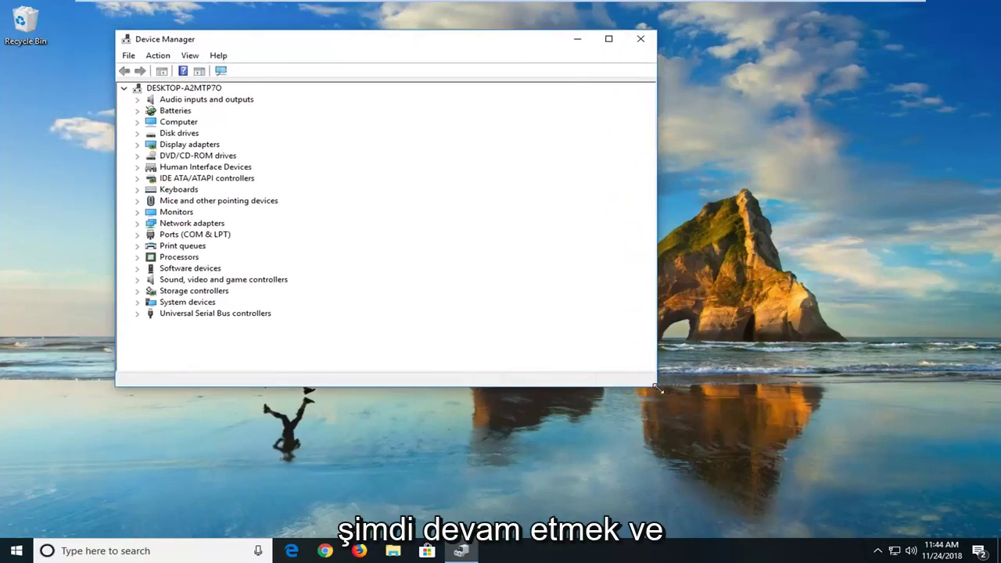
drag(657, 389, 789, 418)
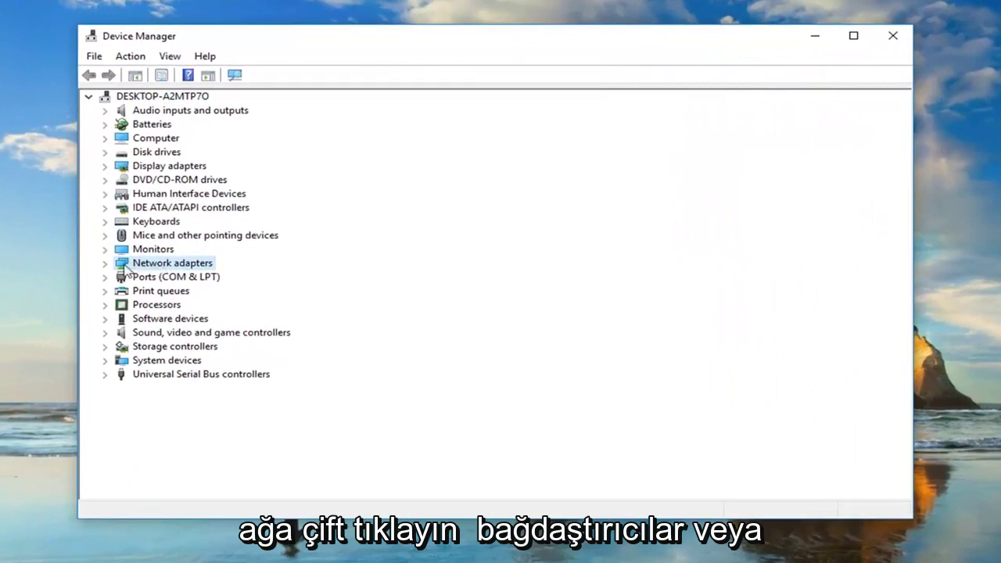
Search automatically for updated driver software for the Intel(R) 82574L Gigabit Network Connection under Network adapters
click(107, 265)
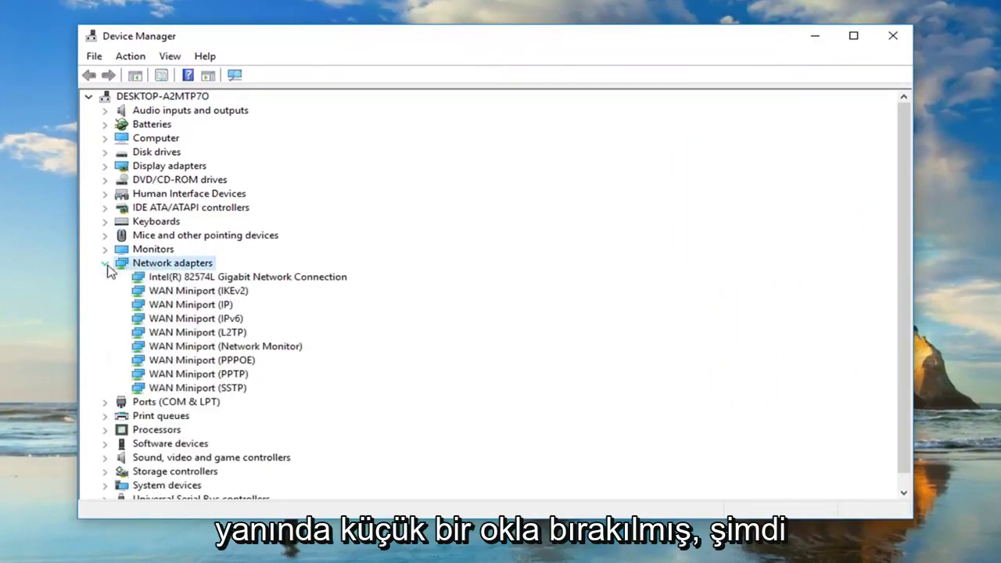
click(173, 278)
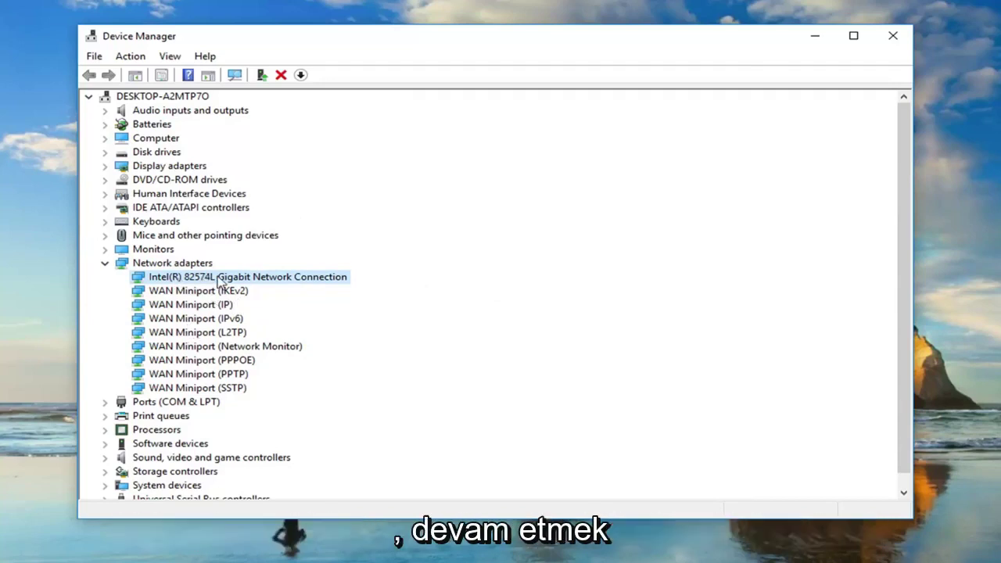
right_click(209, 280)
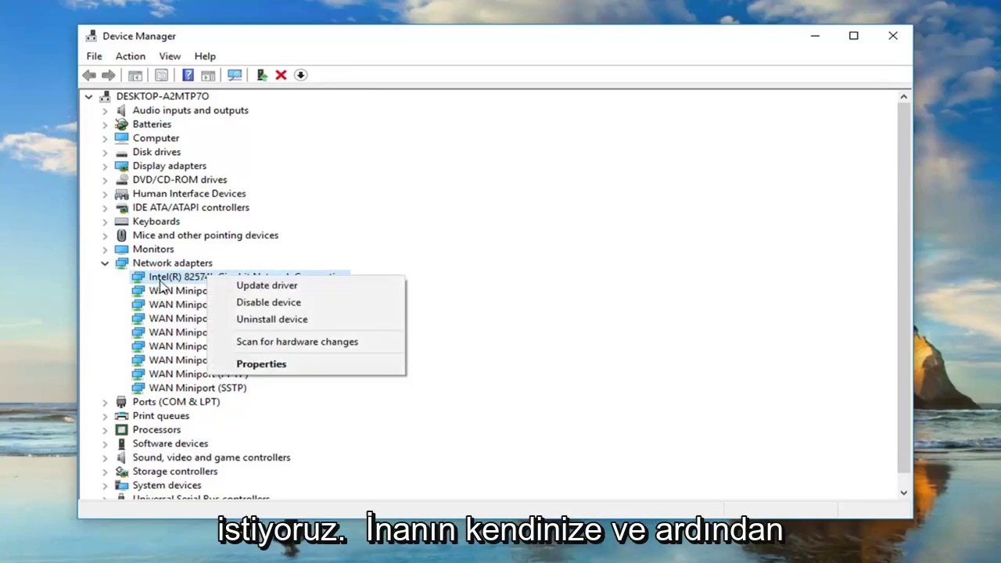
click(250, 286)
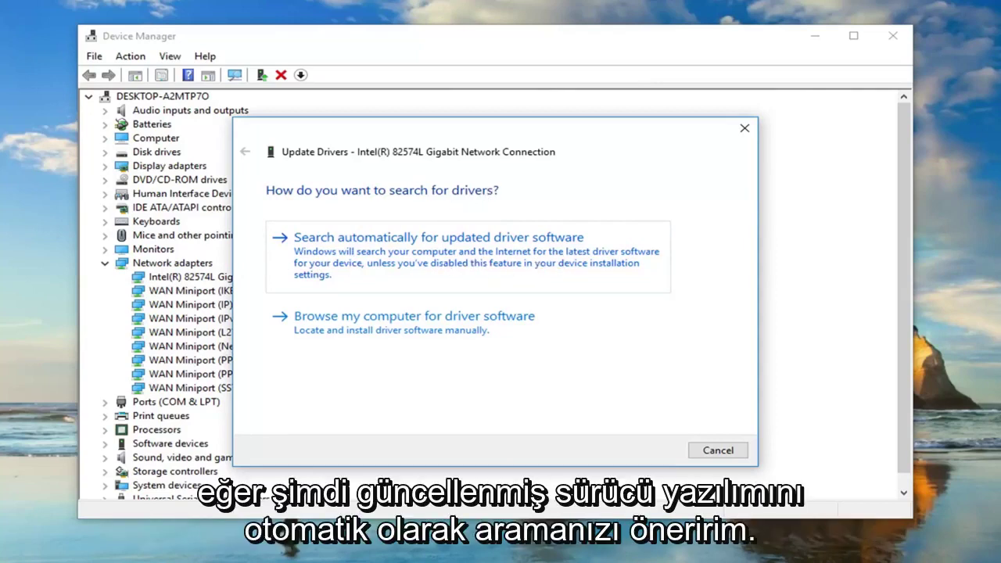
click(401, 247)
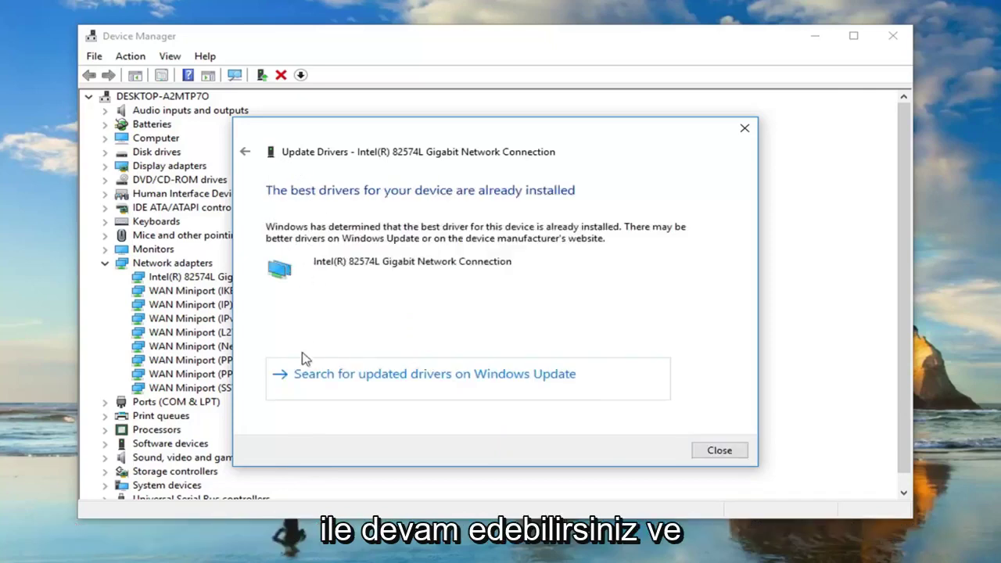
Install the compatible Intel(R) 82574L Gigabit Network Connection driver from the list of drivers on the computer and close the update wizard
click(245, 152)
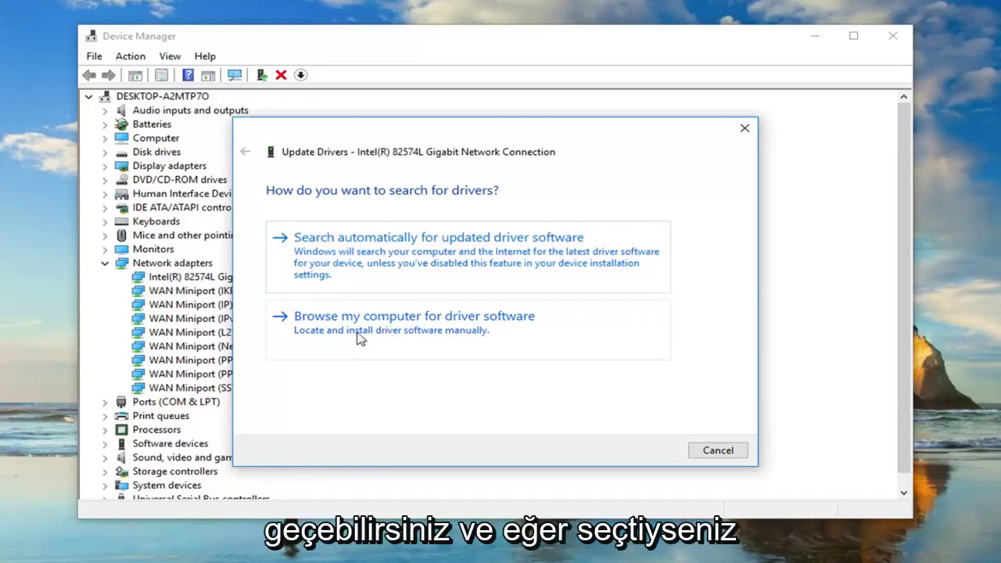
click(391, 338)
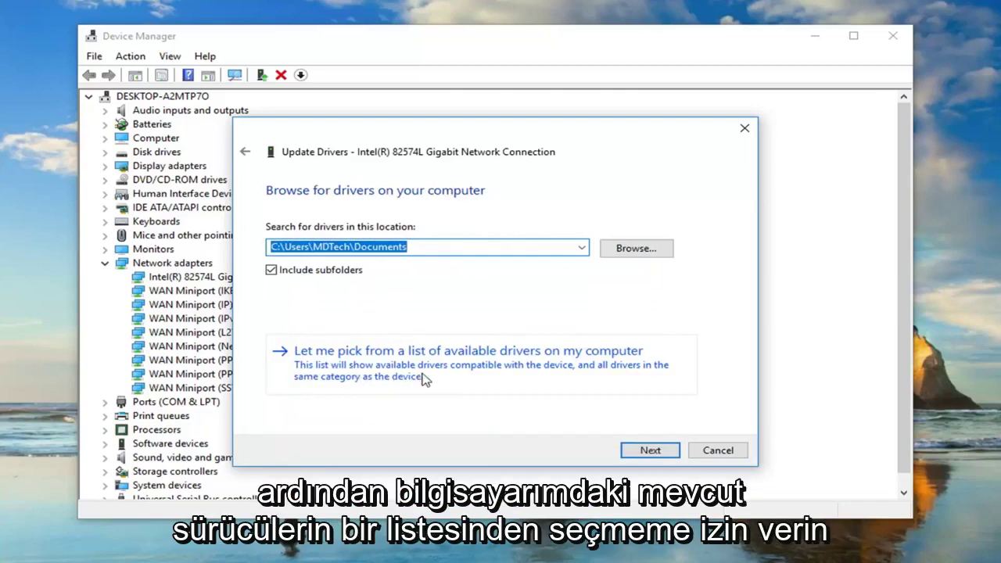
click(543, 364)
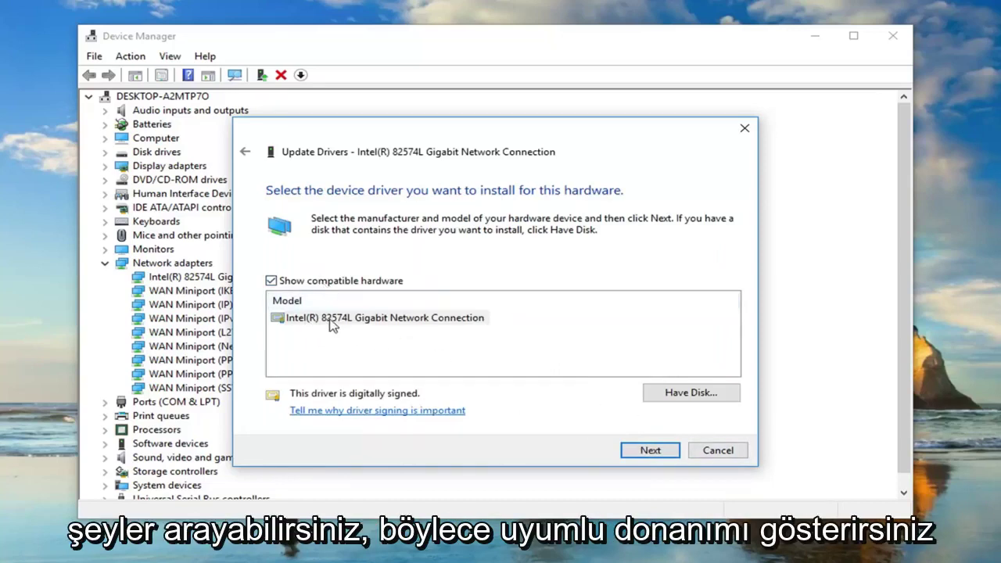
click(420, 325)
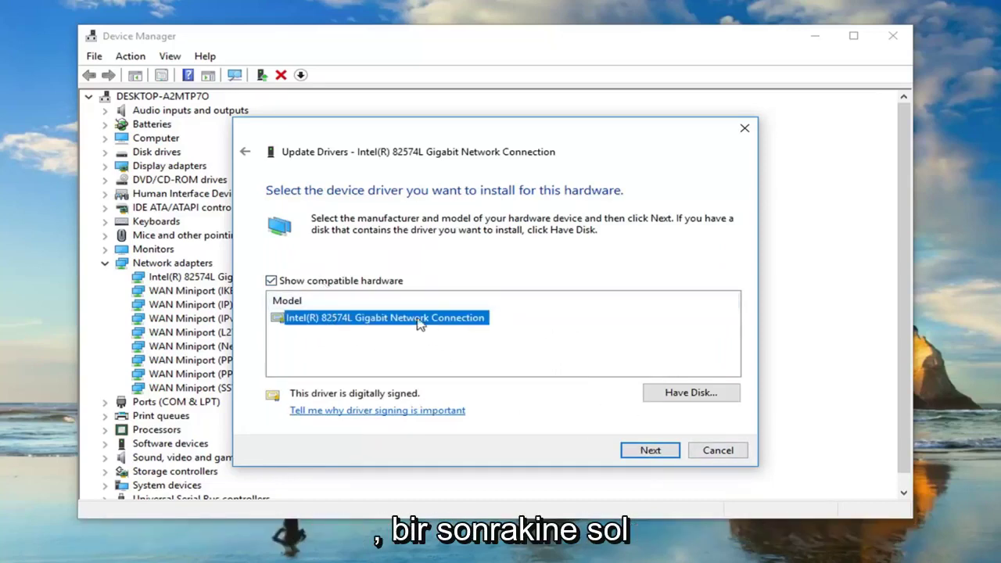
click(650, 452)
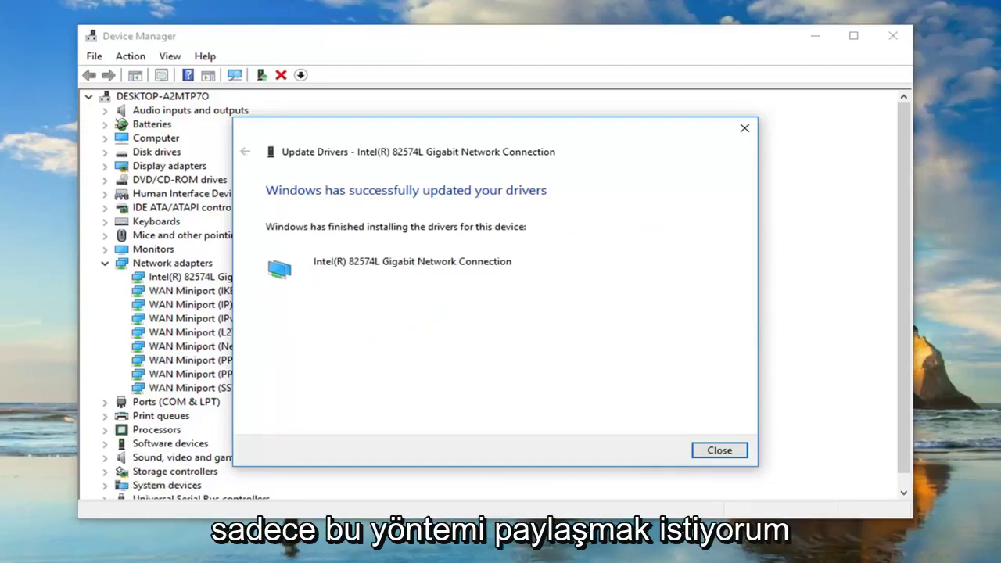
click(745, 128)
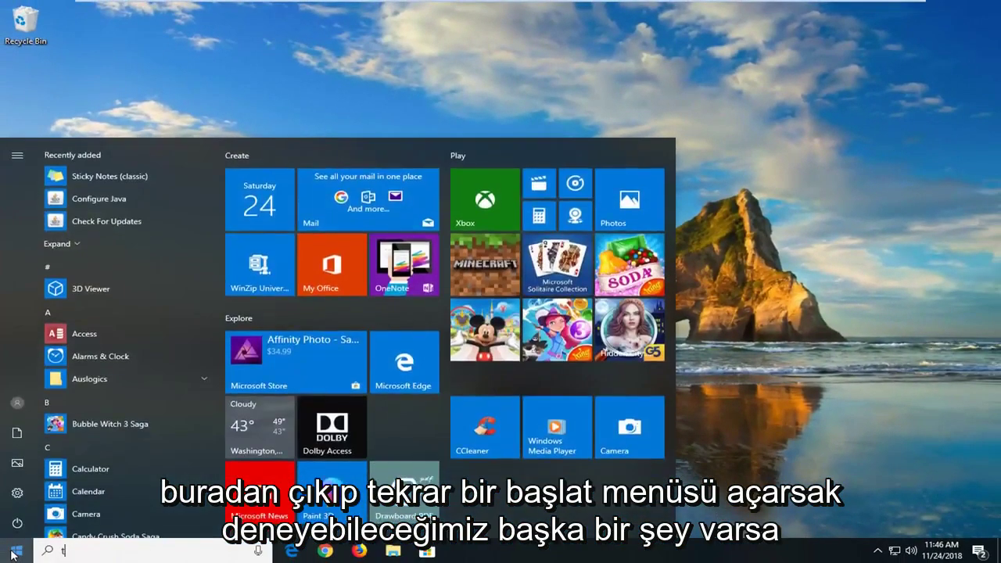
Search Windows for "troubleshooting" and open the Troubleshoot settings
text(troubleshooting)
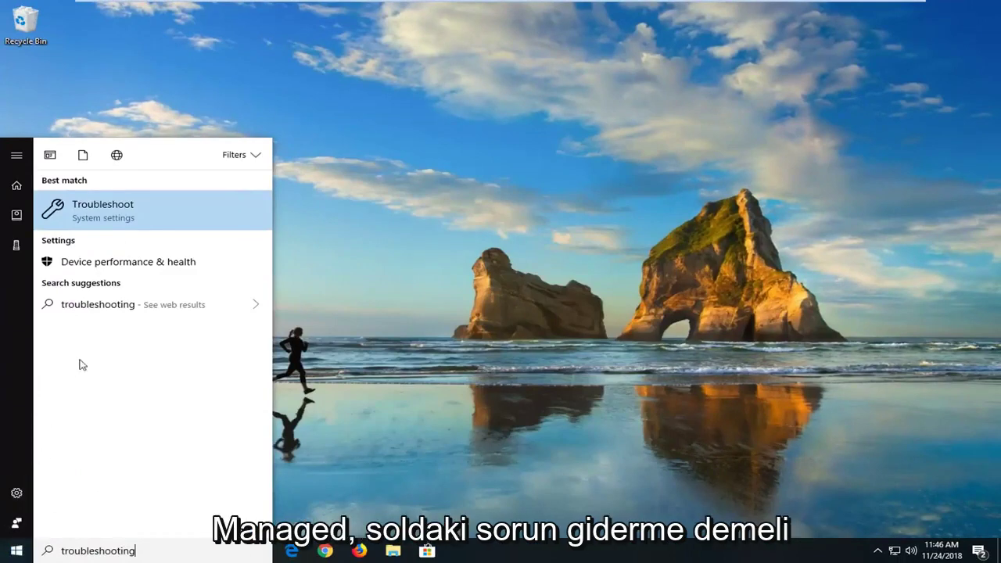
click(98, 209)
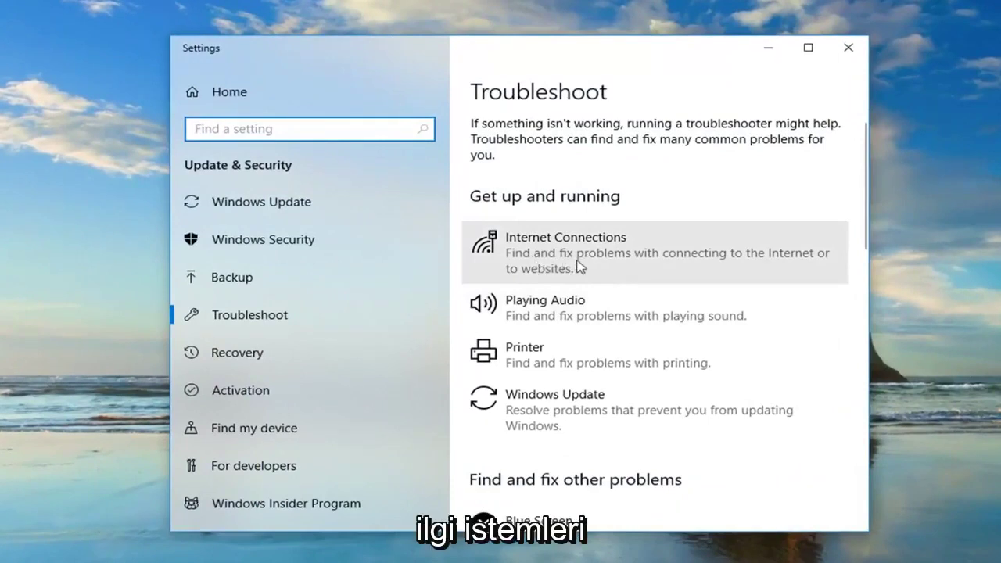
Start the Internet Connections troubleshooter and close it without choosing an issue
click(637, 268)
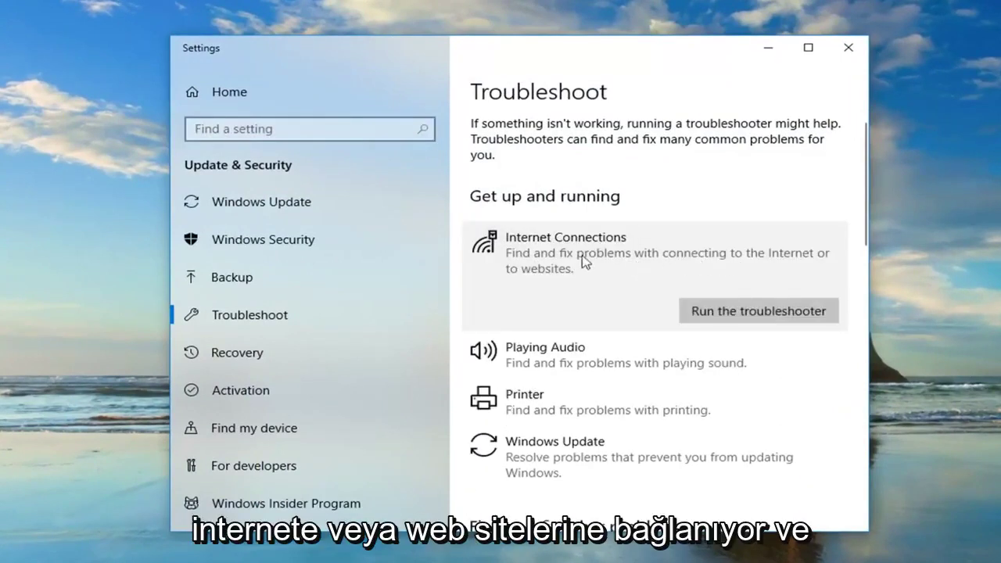
click(737, 317)
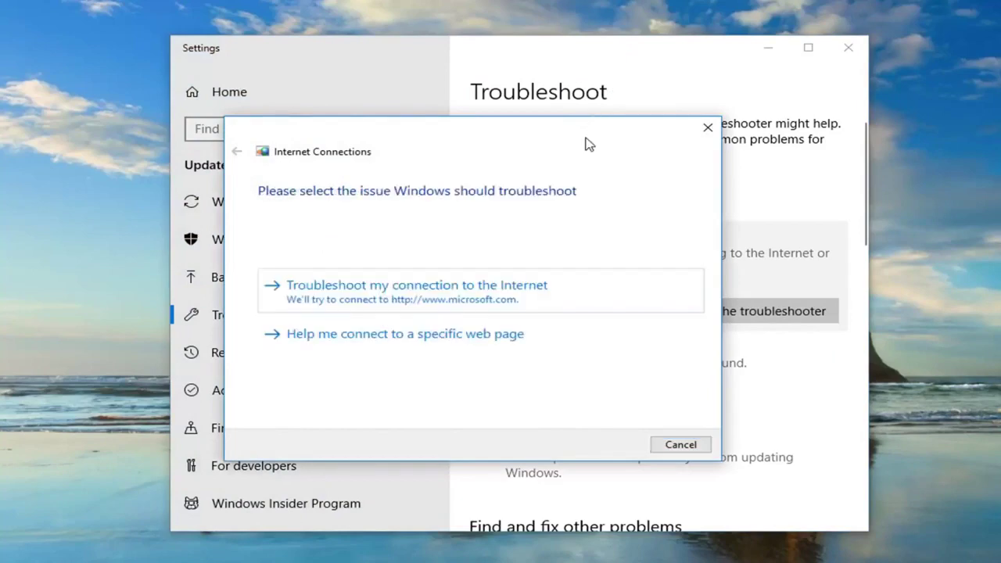
drag(536, 157, 395, 190)
scroll(784, 327, down, 5)
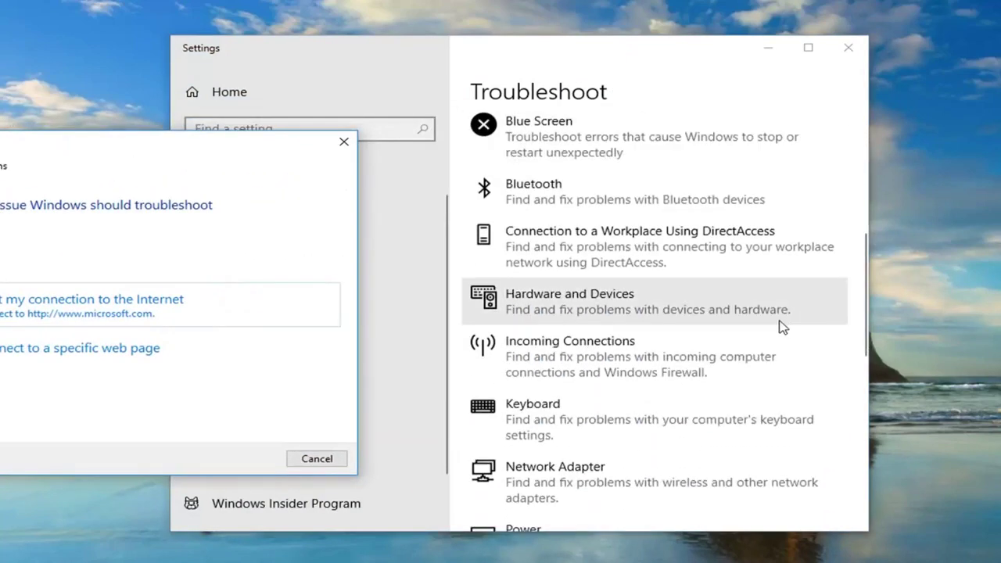
scroll(782, 326, up, 3)
click(344, 142)
scroll(646, 268, up, 3)
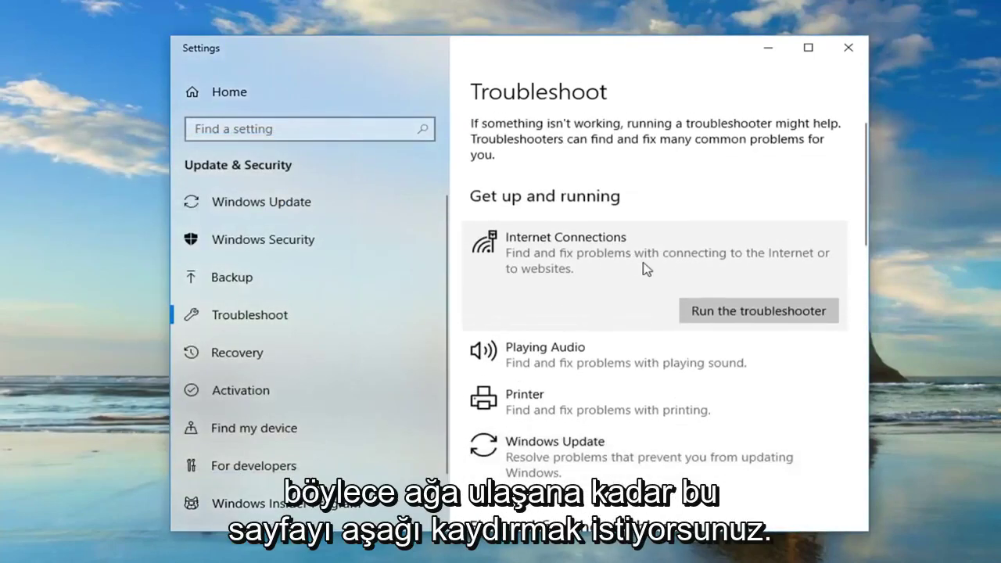
Run the Network Adapter troubleshooter, then close it and the Settings window
scroll(646, 268, down, 6)
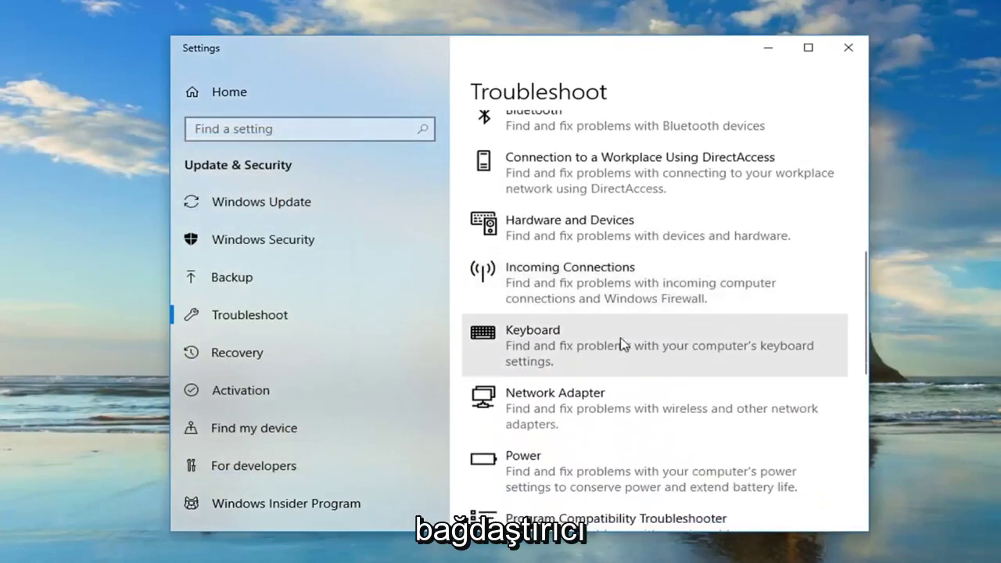
click(575, 424)
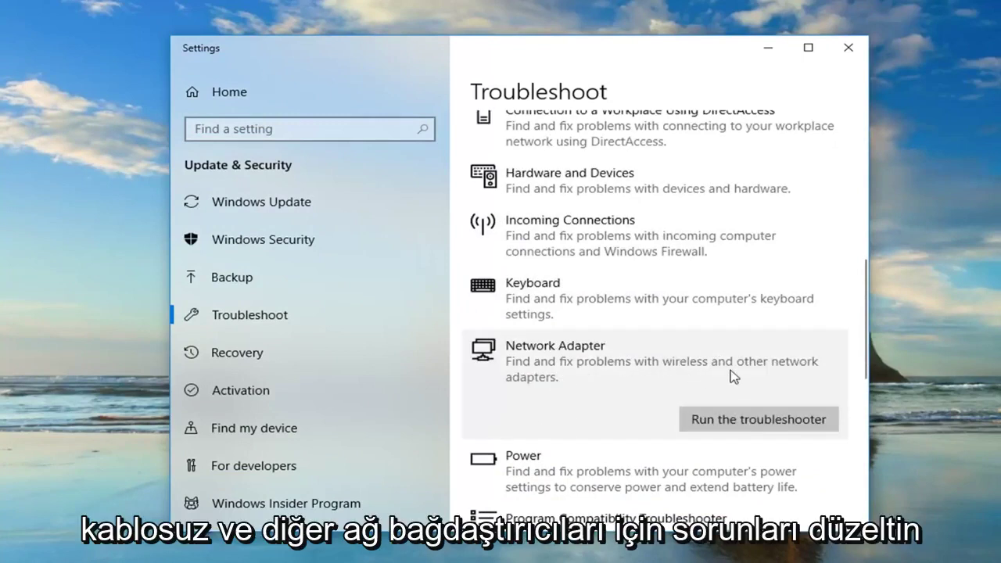
click(721, 424)
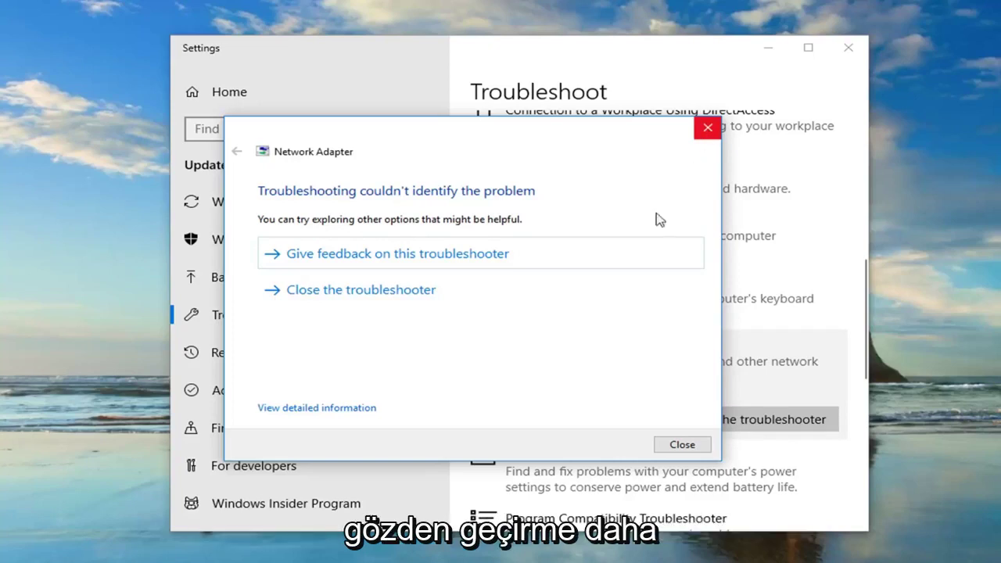
click(708, 128)
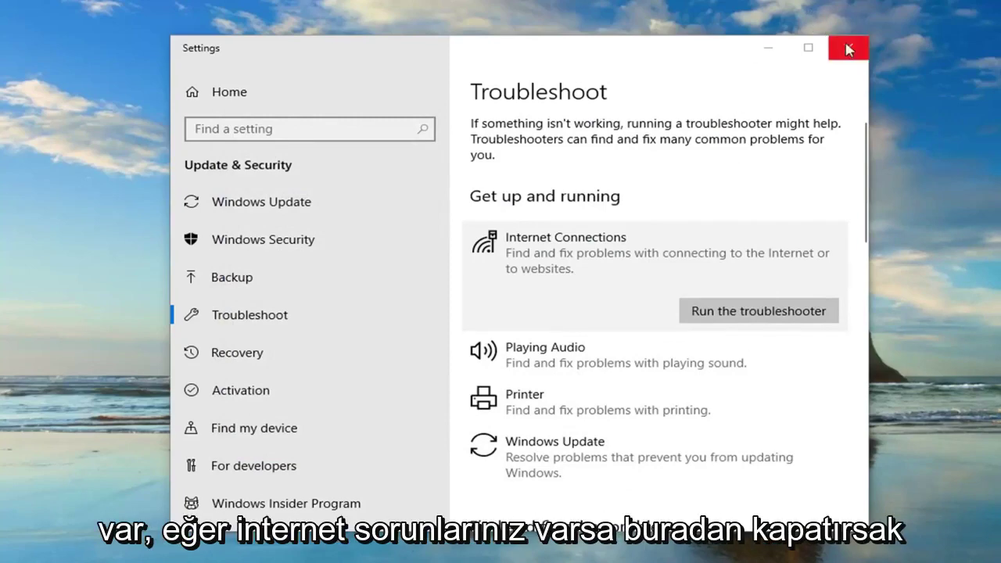
click(849, 49)
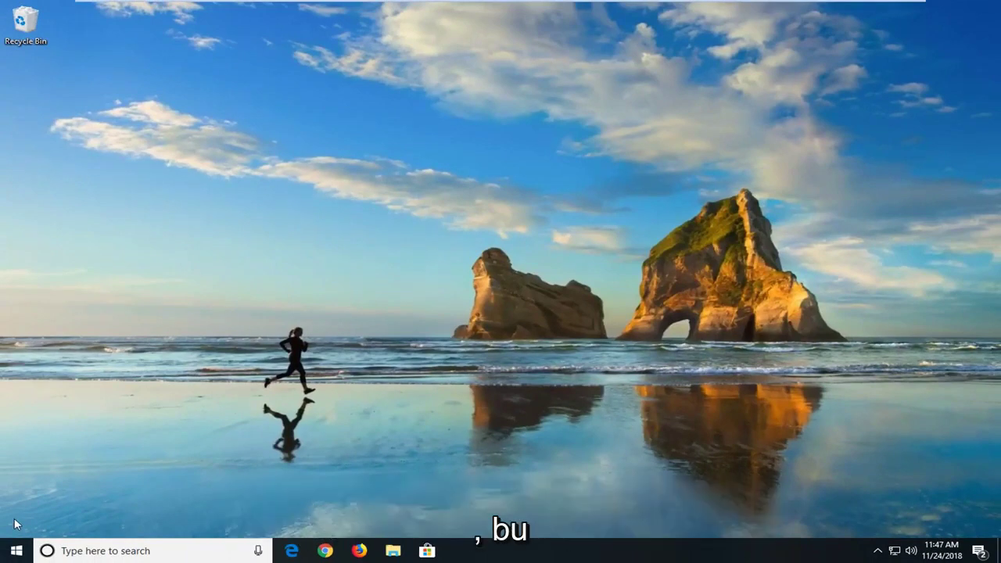
Find Command Prompt and run it as administrator, allowing it to make changes to the device
click(12, 553)
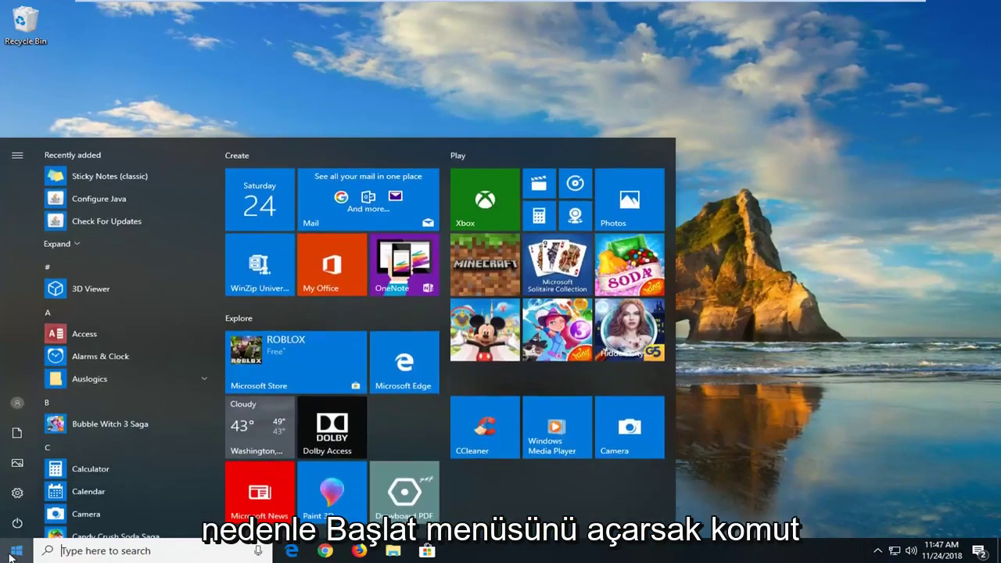
text(command prompt)
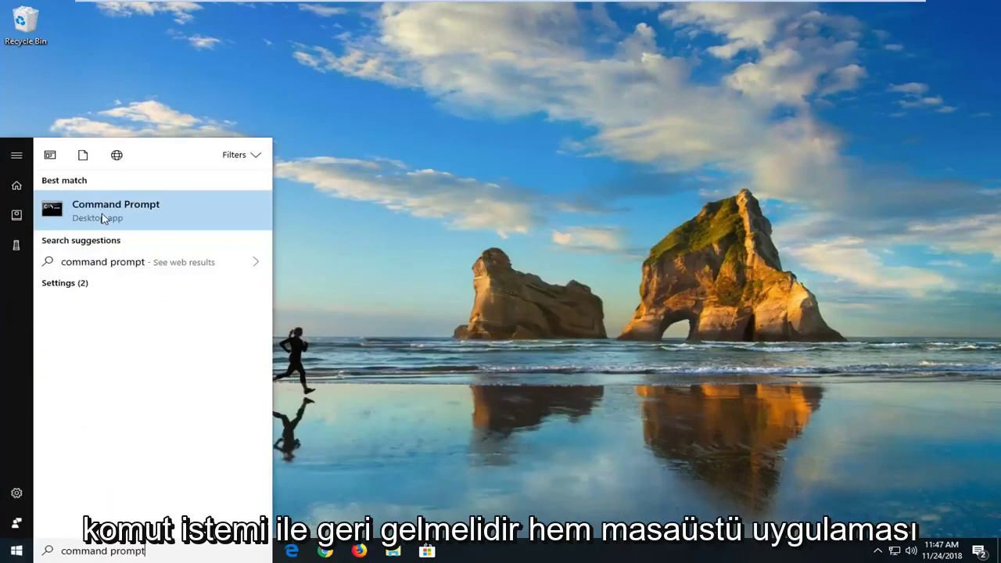
right_click(113, 216)
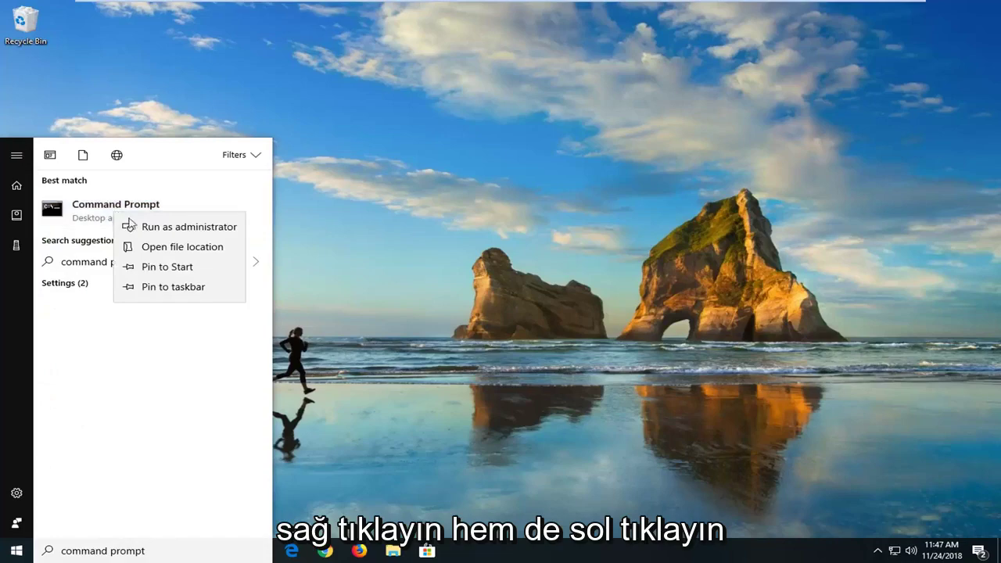
click(135, 226)
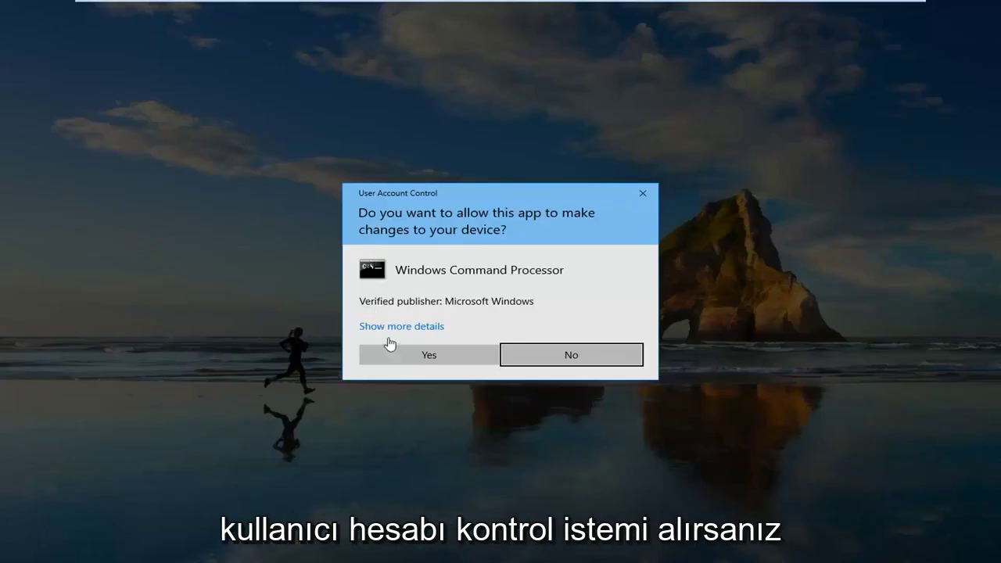
click(396, 353)
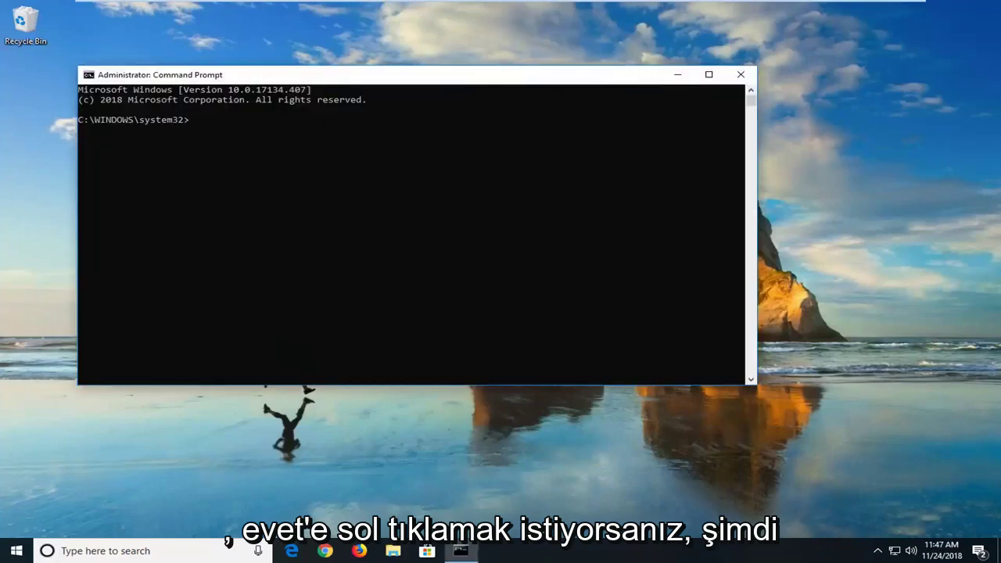
Reposition the console window and flush the DNS resolver cache with "ipconfig /flushdns"
drag(216, 76, 308, 85)
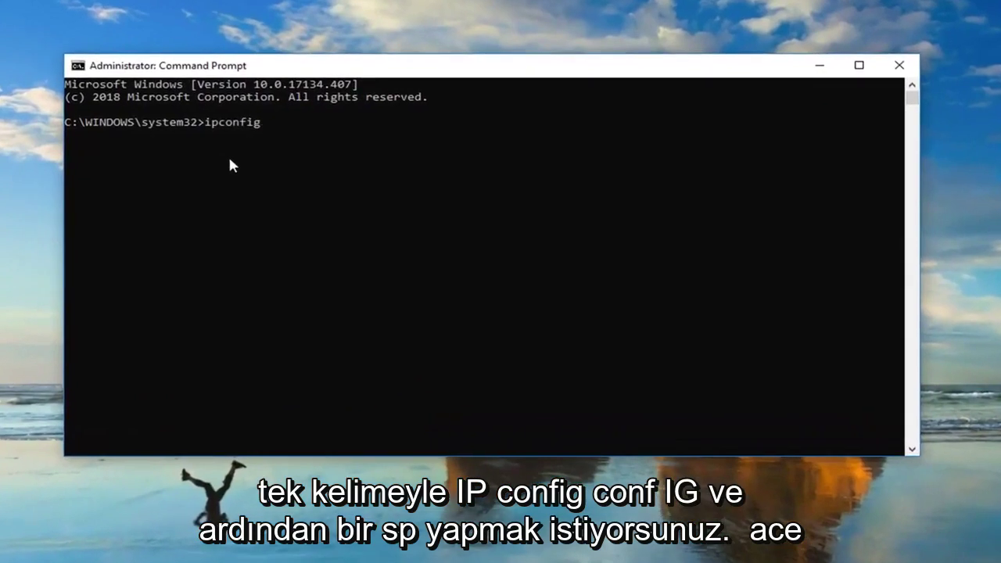
text(/)
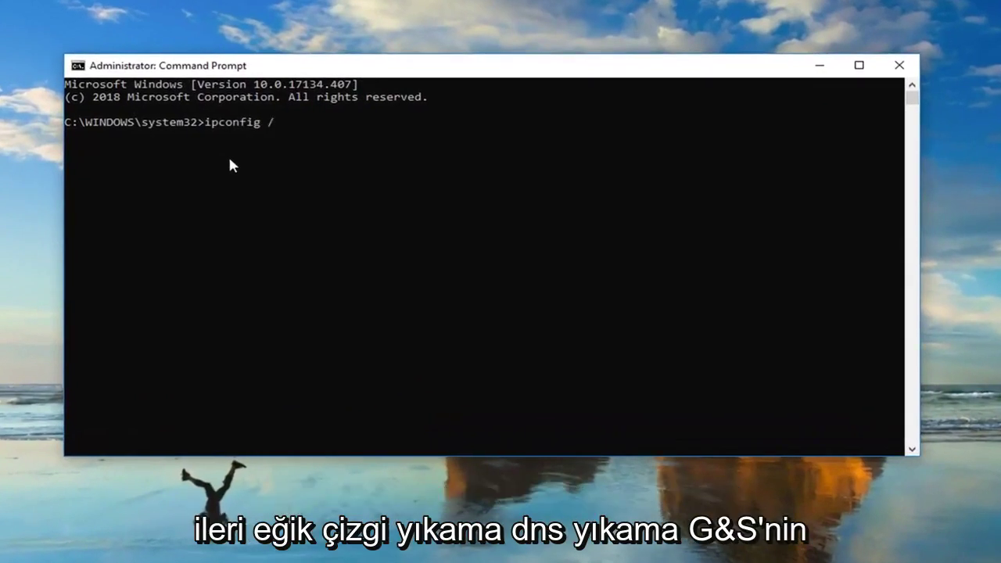
text(flushdns)
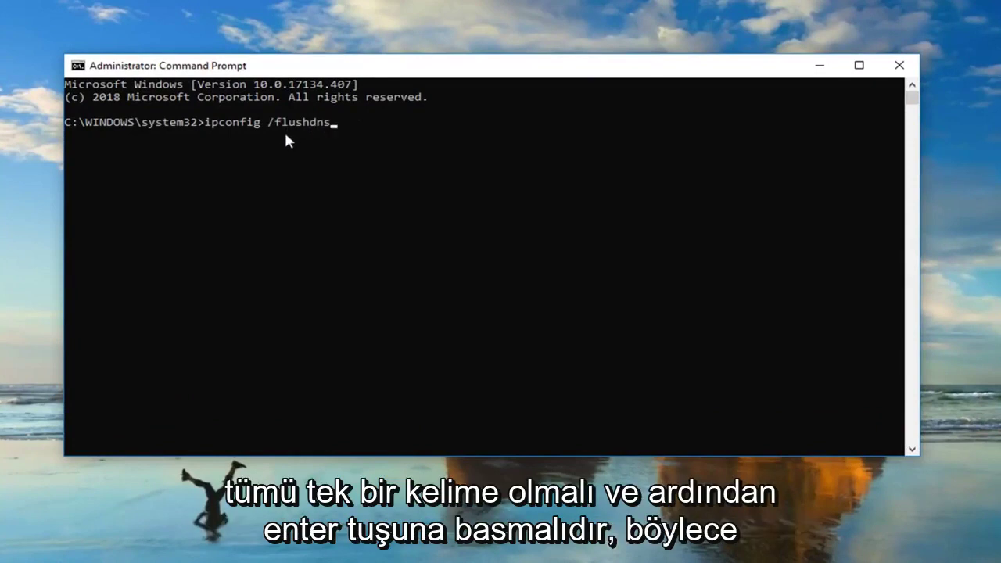
key(Return)
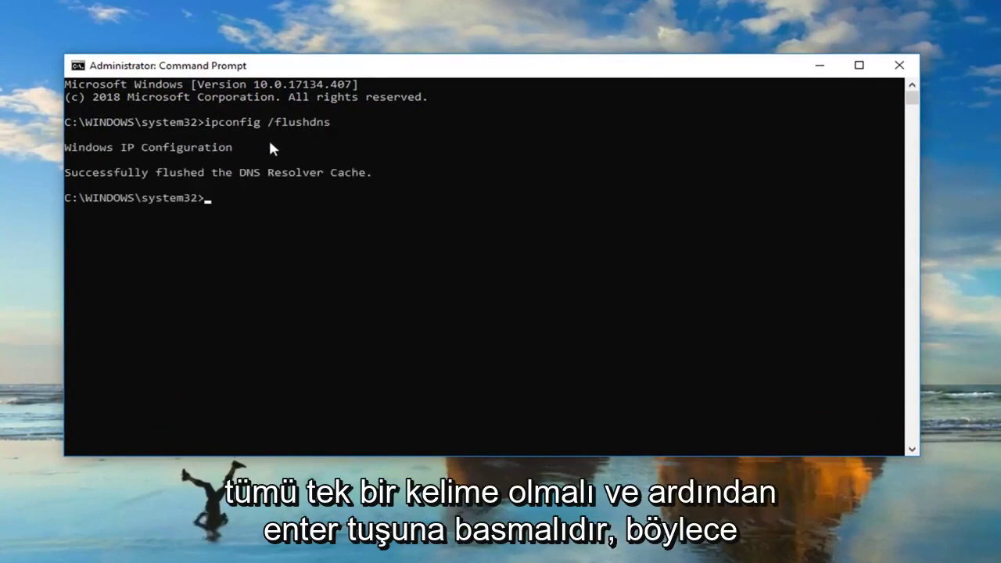